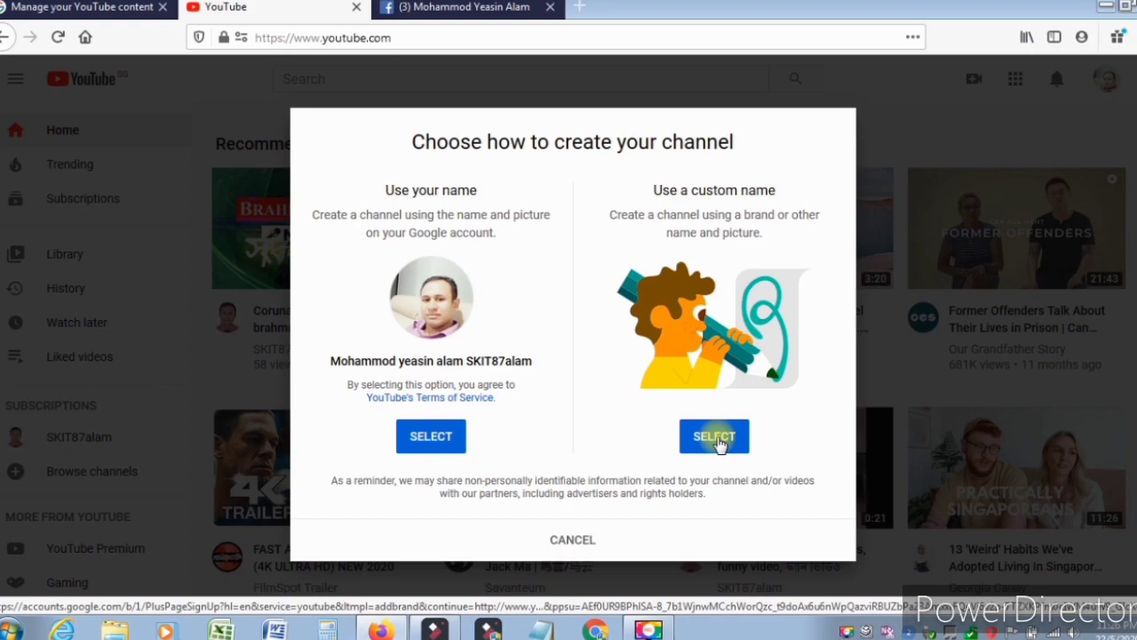
- Choose a custom channel name, enter 'traviling is my habby', and tick the 'I understand' notice
{"action": "left_click", "coordinate": [718, 441]}
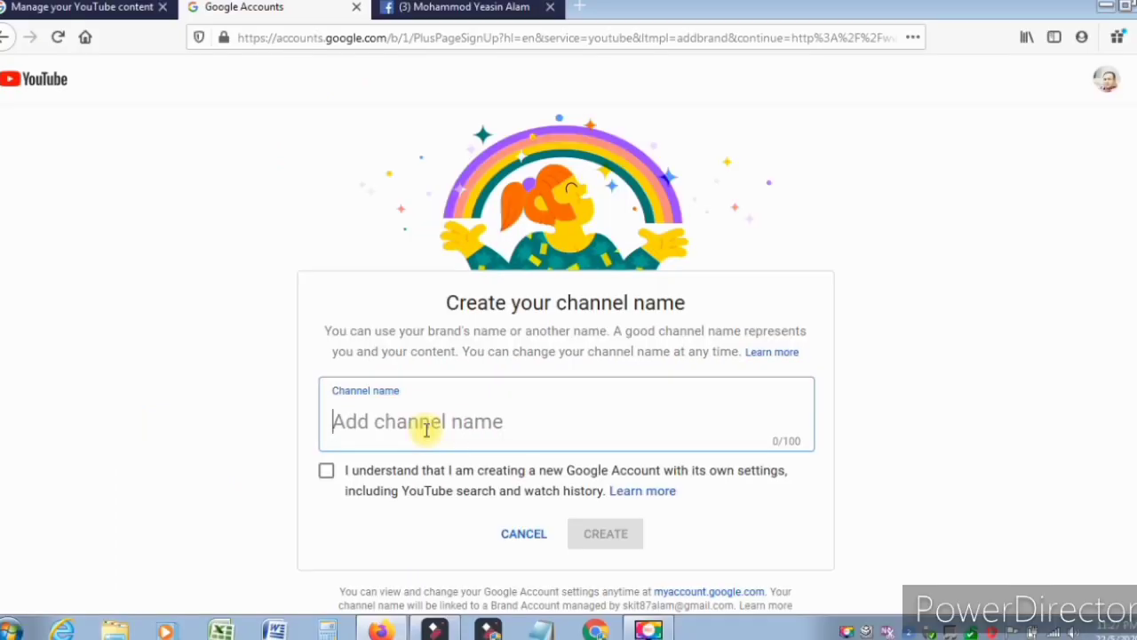
{"action": "type", "text": "e"}
{"action": "key", "text": "BackSpace"}
{"action": "type", "text": "t"}
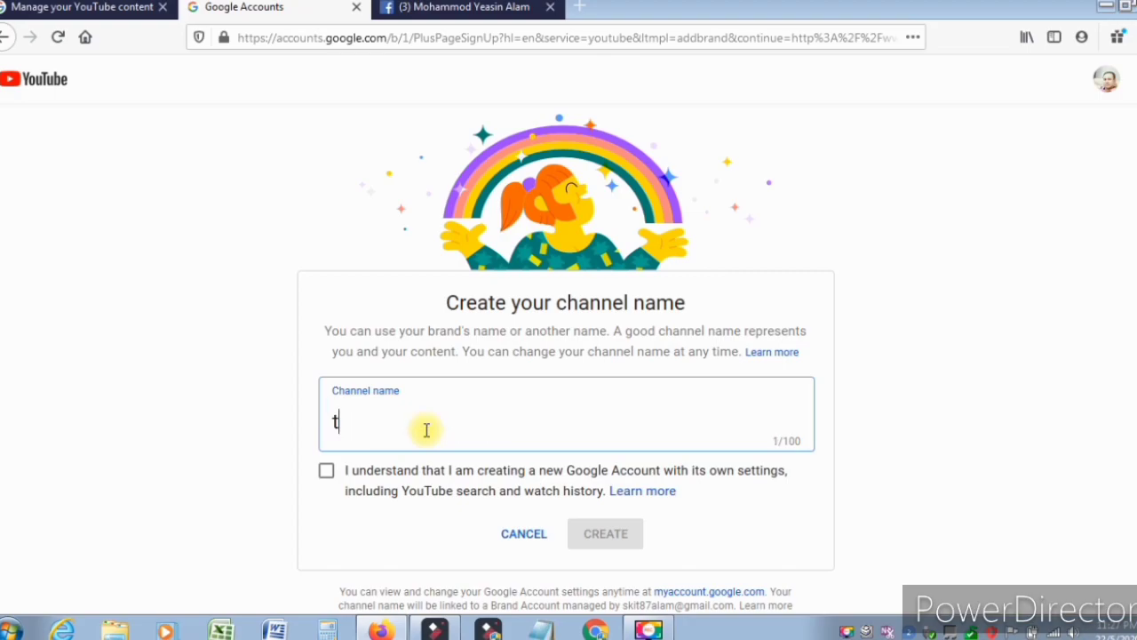
{"action": "type", "text": "raviling in pass"}
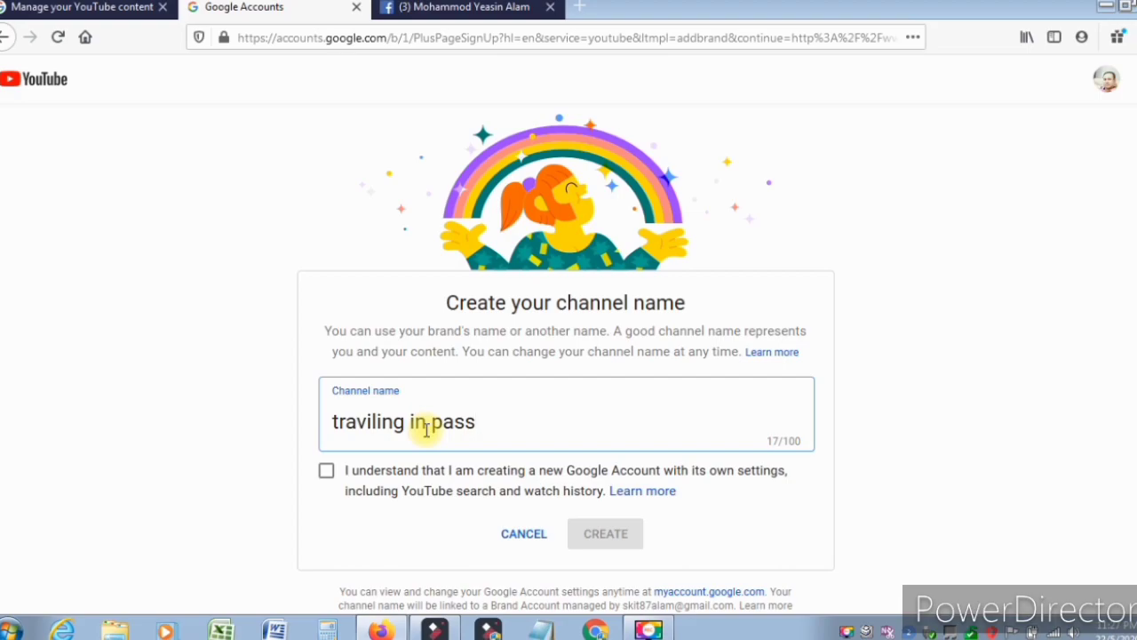
{"action": "type", "text": "ion"}
{"action": "key", "text": "BackSpace"}
{"action": "key", "text": "BackSpace"}
{"action": "key", "text": "BackSpace"}
{"action": "key", "text": "BackSpace"}
{"action": "key", "text": "BackSpace"}
{"action": "key", "text": "BackSpace"}
{"action": "key", "text": "BackSpace"}
{"action": "key", "text": "BackSpace"}
{"action": "key", "text": "BackSpace"}
{"action": "type", "text": "s my habby"}
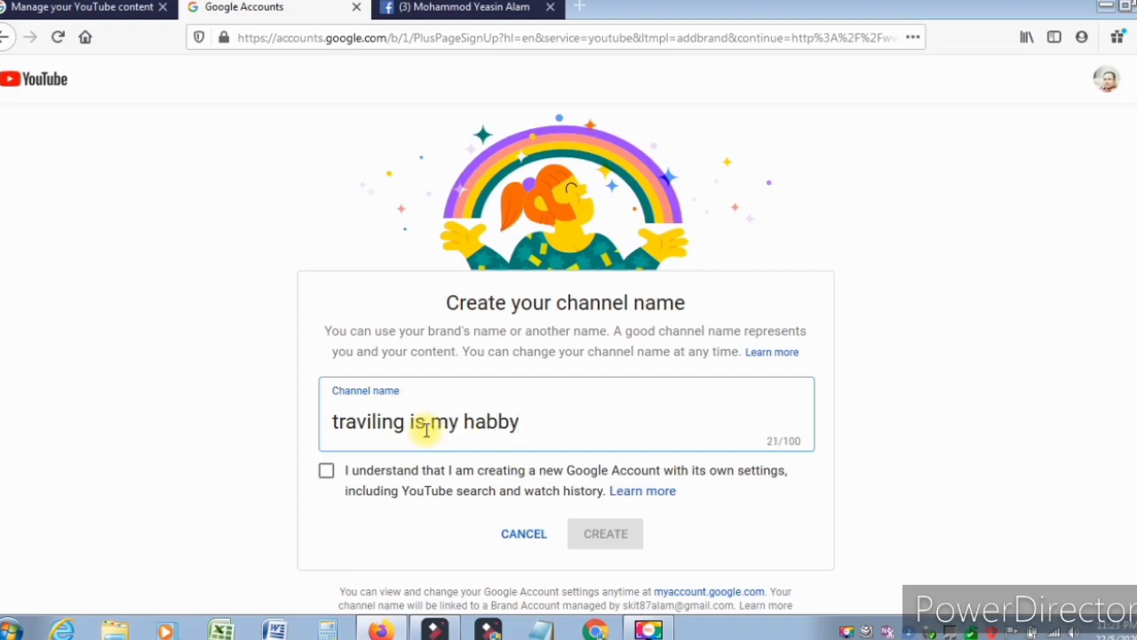
{"action": "left_click", "coordinate": [326, 472]}
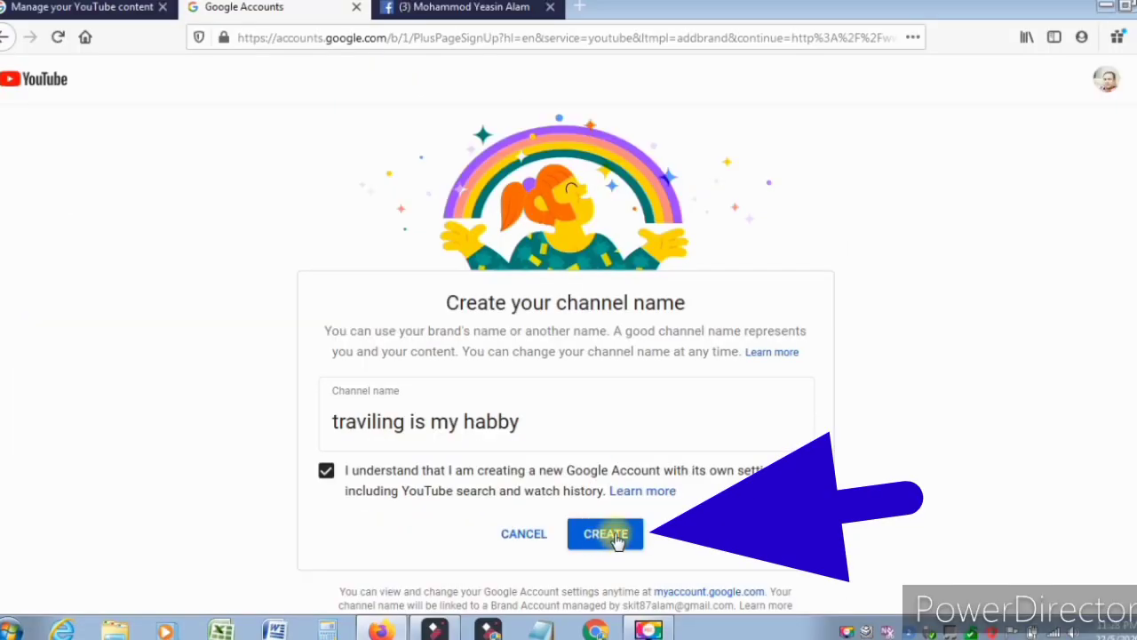
- Create the channel 'traviling is my habby', then browse the Pictures library for a profile picture
{"action": "left_click", "coordinate": [504, 535]}
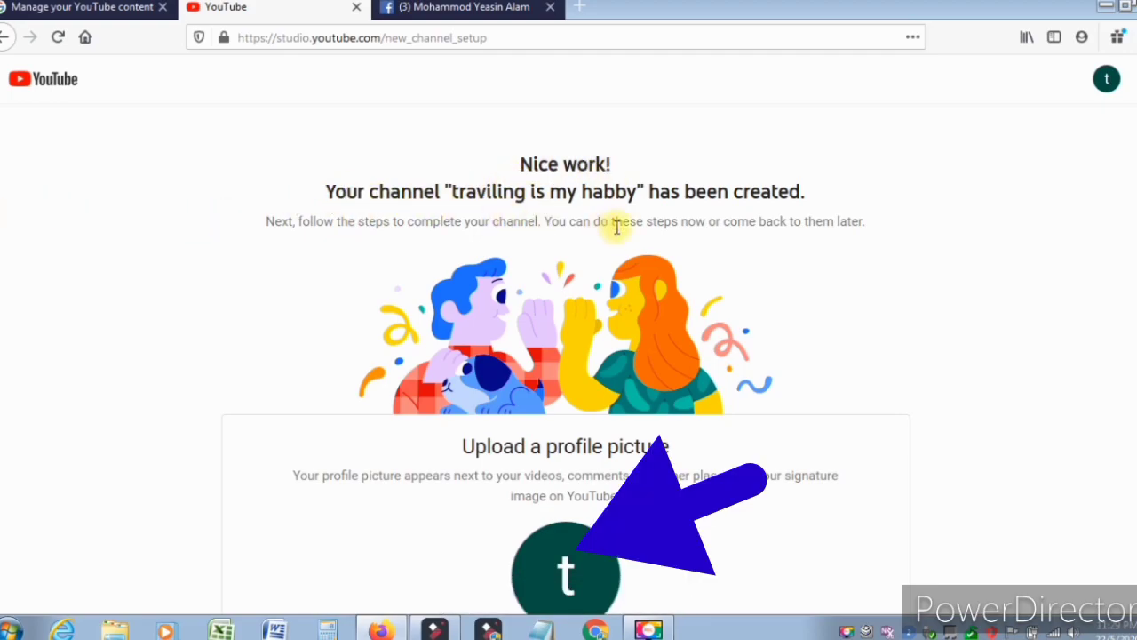
{"action": "scroll", "coordinate": [557, 330], "scroll_direction": "down", "scroll_amount": 2}
{"action": "left_click", "coordinate": [570, 404]}
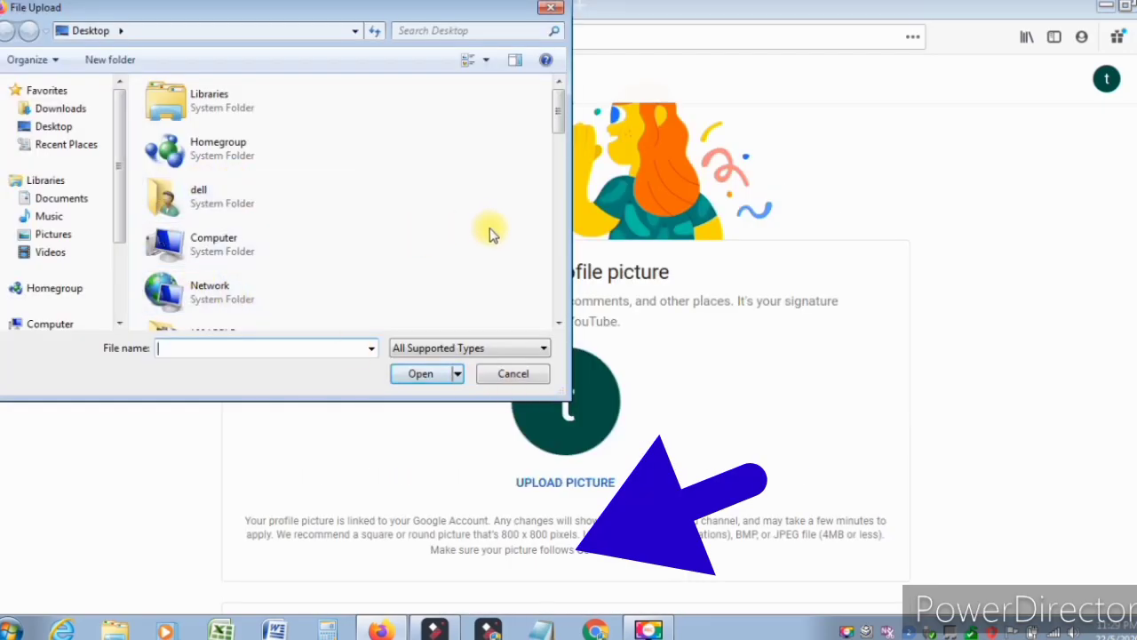
{"action": "left_click", "coordinate": [559, 322]}
{"action": "left_click", "coordinate": [558, 322]}
{"action": "left_click", "coordinate": [559, 322]}
{"action": "left_click", "coordinate": [558, 323]}
{"action": "left_click", "coordinate": [558, 322]}
{"action": "left_click", "coordinate": [558, 322]}
{"action": "left_click", "coordinate": [558, 322]}
{"action": "left_click", "coordinate": [558, 322]}
{"action": "left_click", "coordinate": [558, 323]}
{"action": "left_click", "coordinate": [558, 322]}
{"action": "left_click", "coordinate": [558, 322]}
{"action": "left_click", "coordinate": [558, 322]}
{"action": "left_click", "coordinate": [558, 322]}
{"action": "left_click", "coordinate": [558, 323]}
{"action": "left_click", "coordinate": [558, 323]}
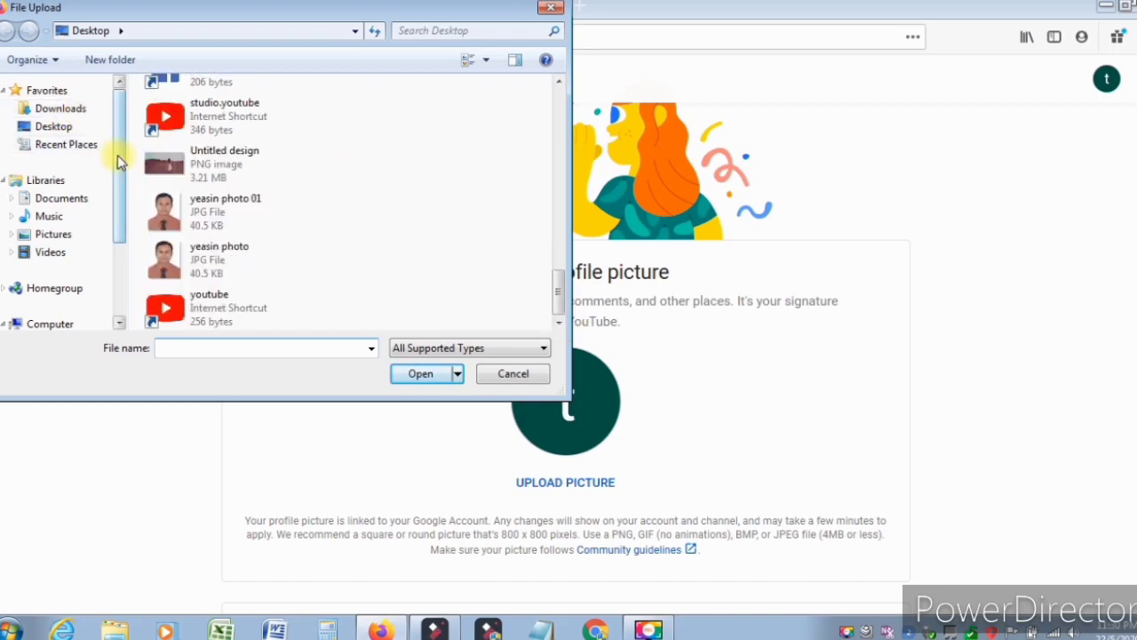
{"action": "left_click", "coordinate": [77, 242]}
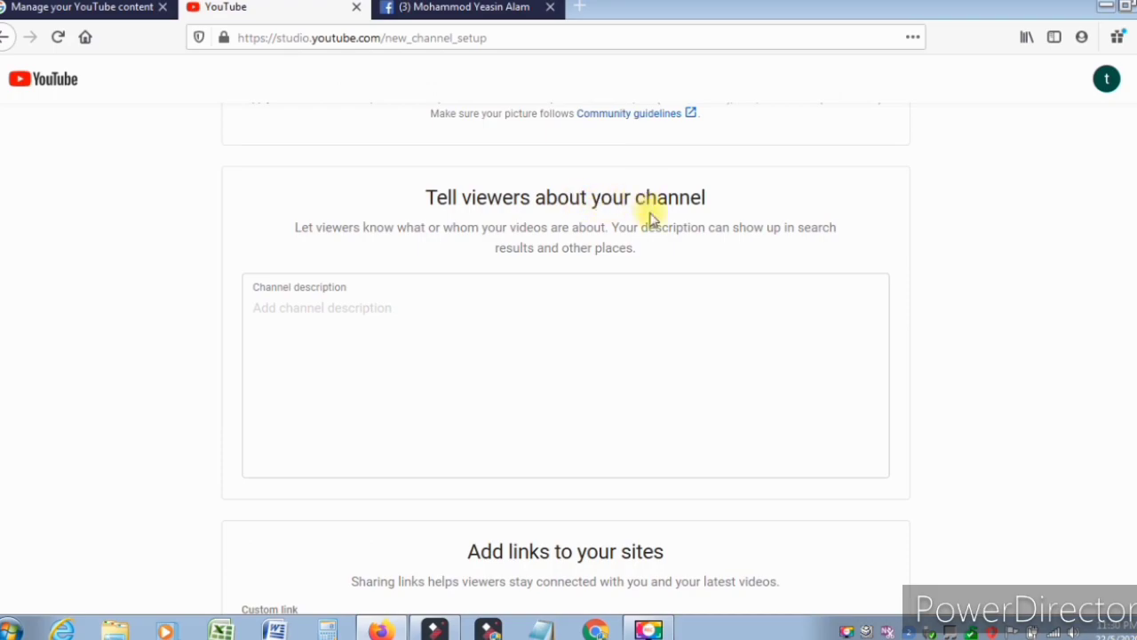
- Type 'i like tours and traveling' into the Channel description box
{"action": "left_click", "coordinate": [322, 312]}
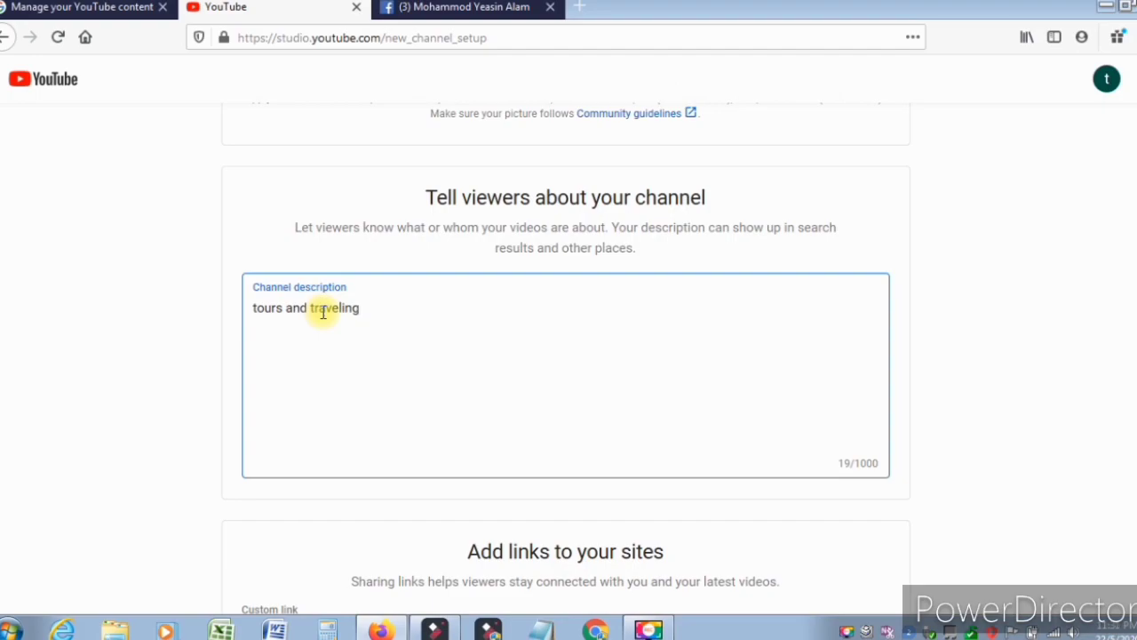
{"action": "key", "text": "Home"}
{"action": "type", "text": "i like"}
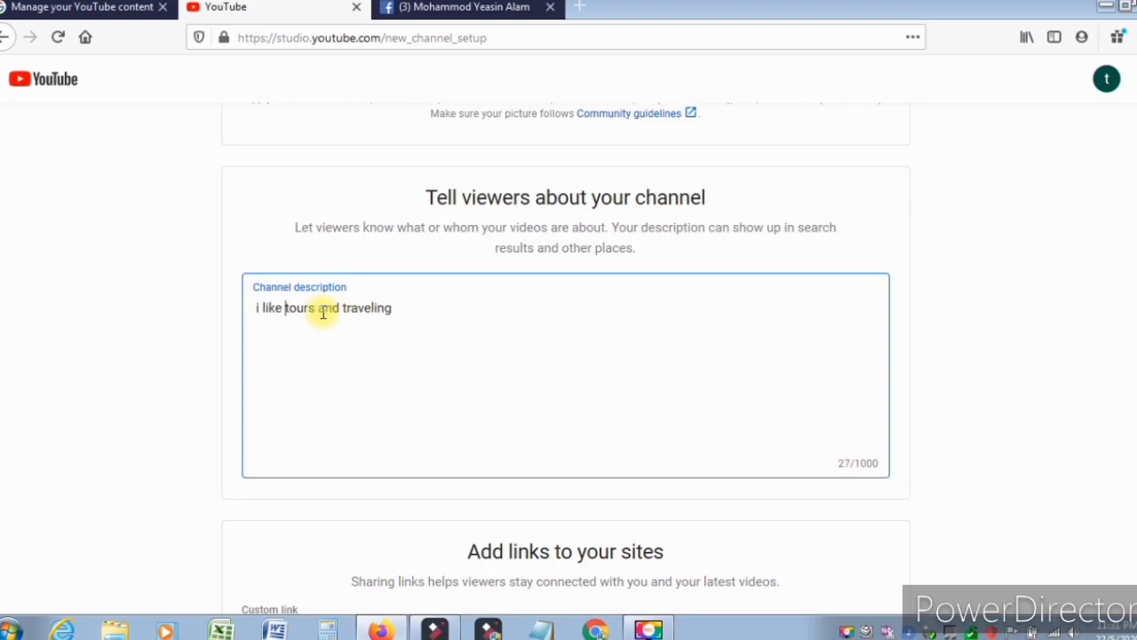
{"action": "key", "text": "Right"}
{"action": "key", "text": "Right"}
{"action": "key", "text": "Right"}
{"action": "key", "text": "Right"}
{"action": "key", "text": "Right"}
{"action": "key", "text": "Right"}
{"action": "key", "text": "Right"}
{"action": "key", "text": "Right"}
{"action": "key", "text": "Right"}
{"action": "key", "text": "Right"}
- End the description with a period, then search the web for Wikipedia in a new tab
{"action": "type", "text": "."}
{"action": "key", "text": "ctrl+t"}
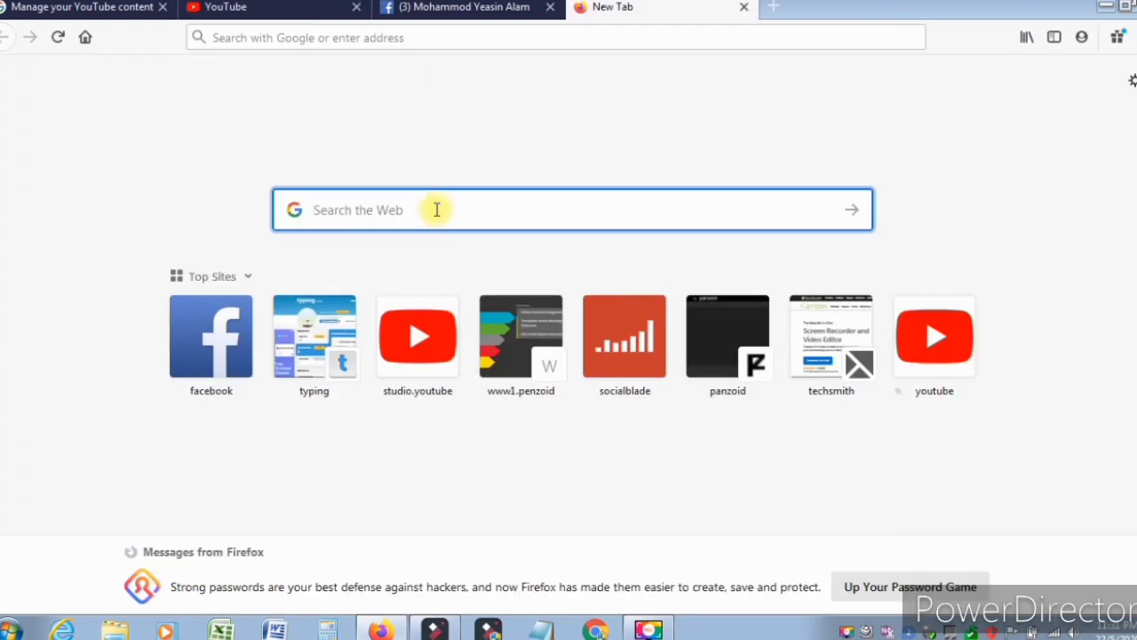
{"action": "type", "text": "wikipidia"}
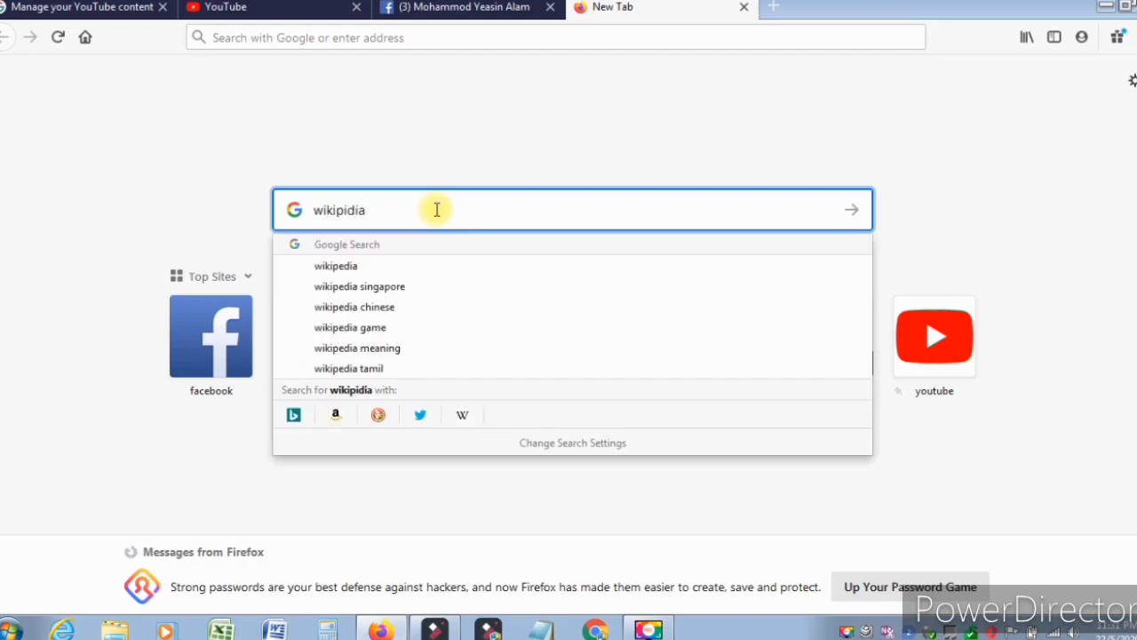
{"action": "key", "text": "Return"}
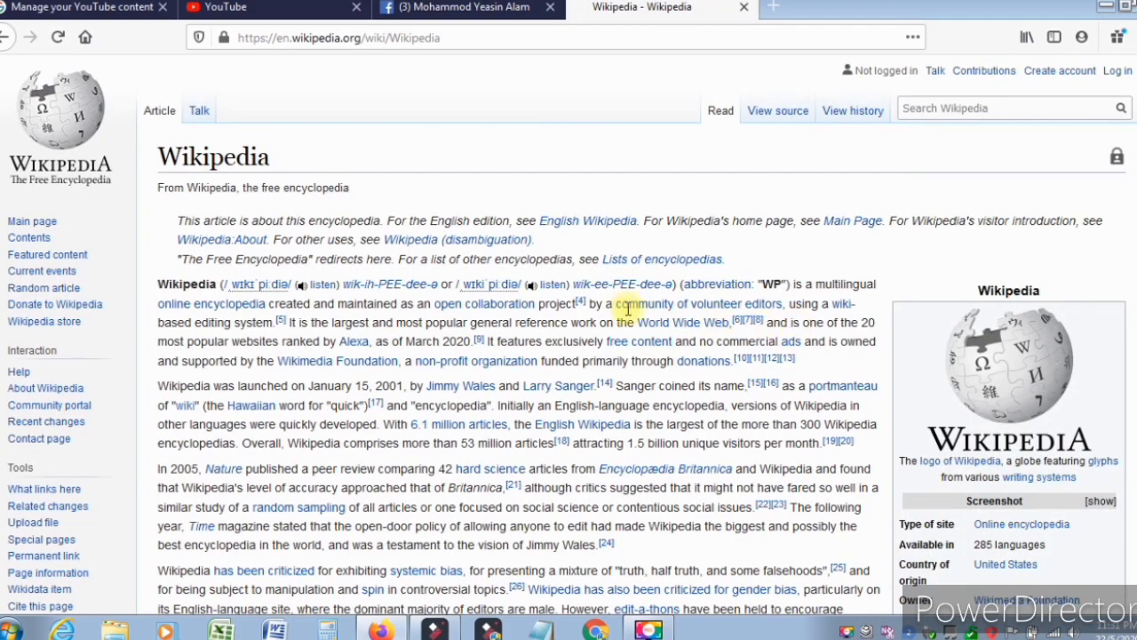
- Search Wikipedia for 'tours and traveling' and add the Travel article's opening paragraph to the description
{"action": "left_click", "coordinate": [977, 108]}
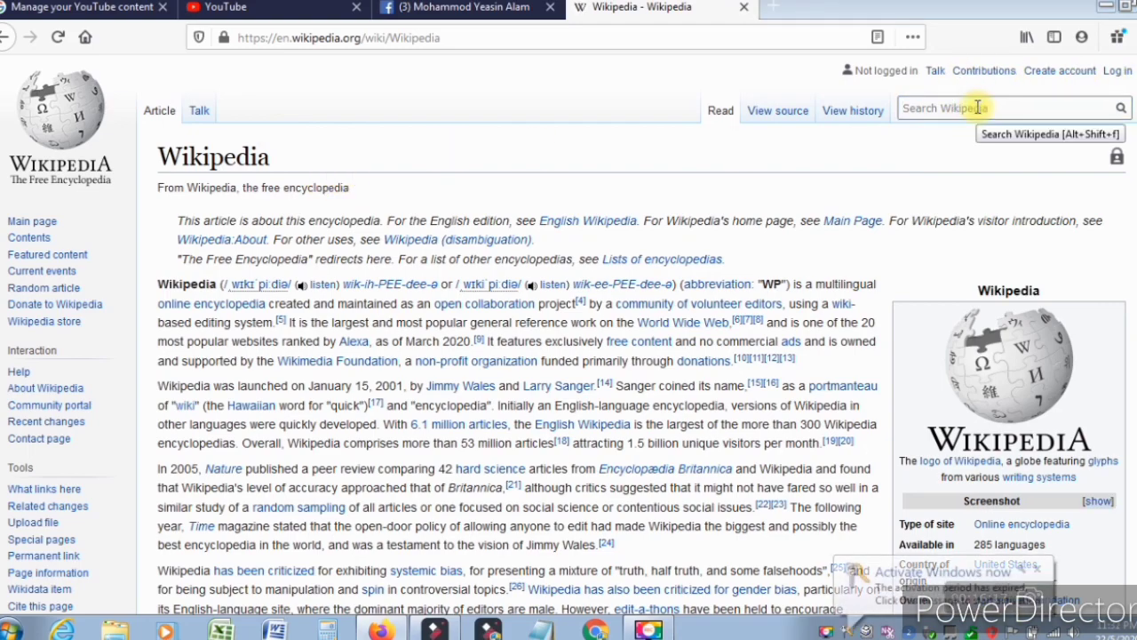
{"action": "left_click", "coordinate": [978, 107]}
{"action": "type", "text": "to"}
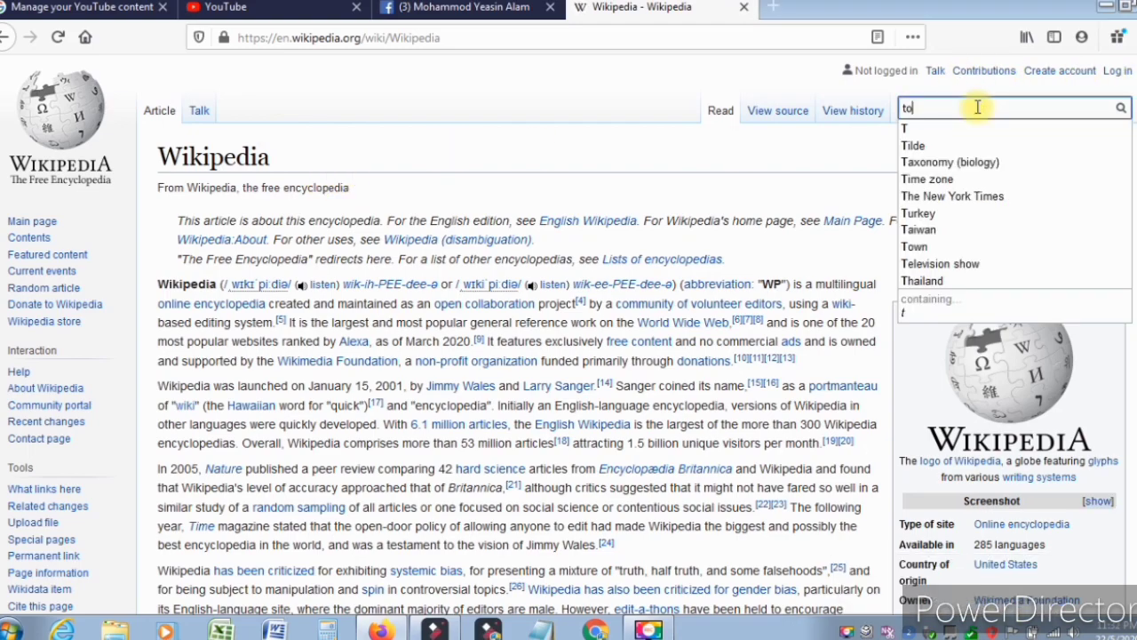
{"action": "type", "text": "urs and"}
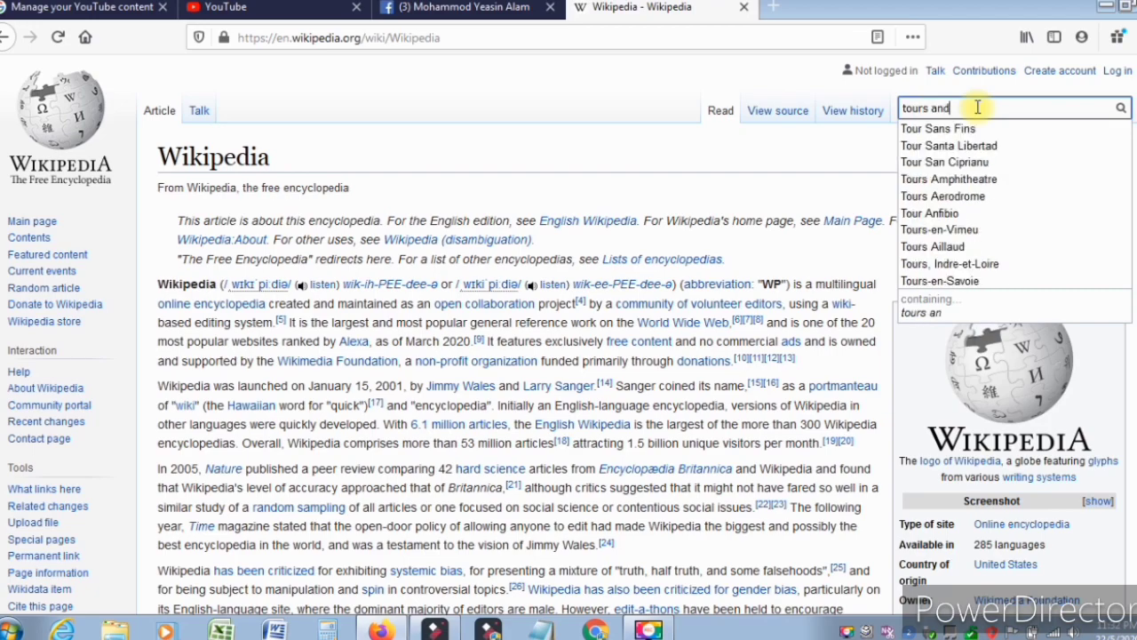
{"action": "type", "text": " tr"}
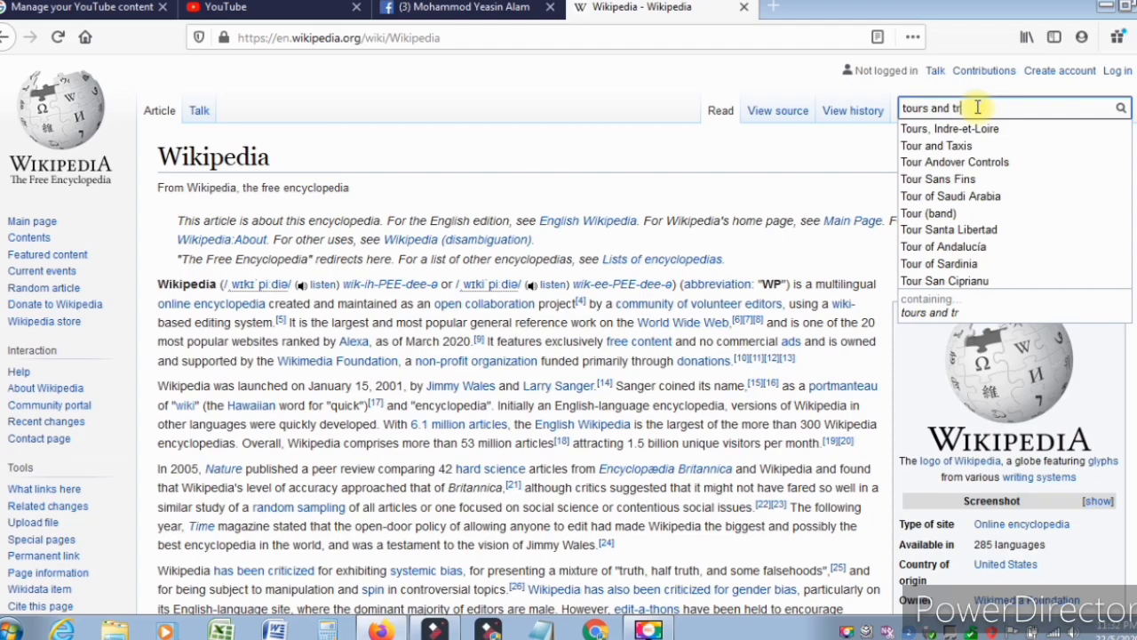
{"action": "type", "text": "aveling"}
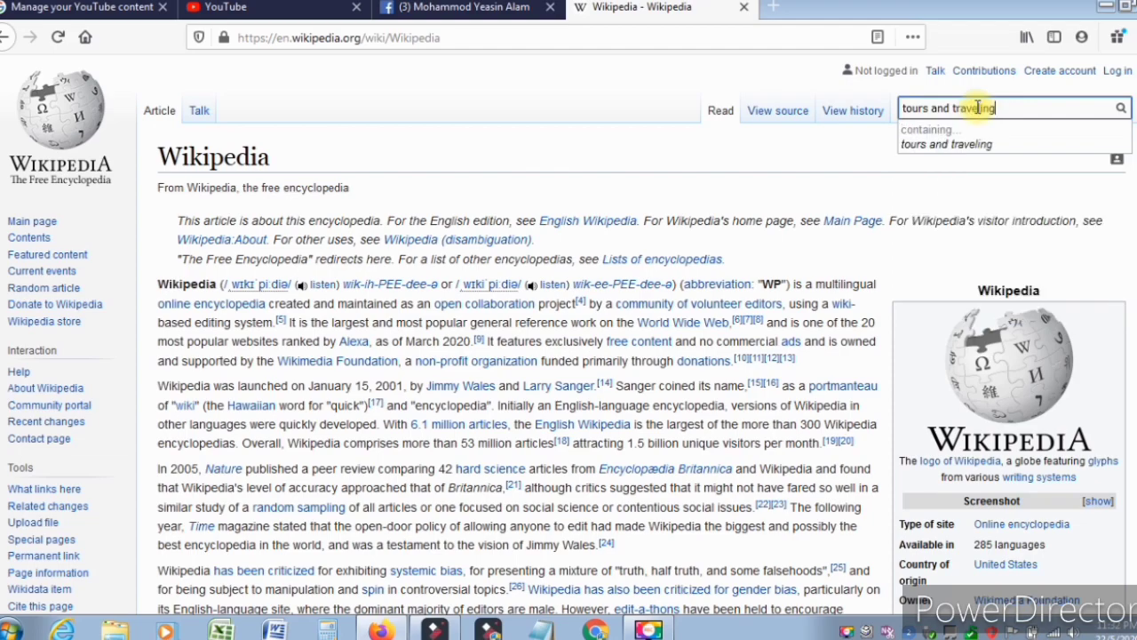
{"action": "key", "text": "Return"}
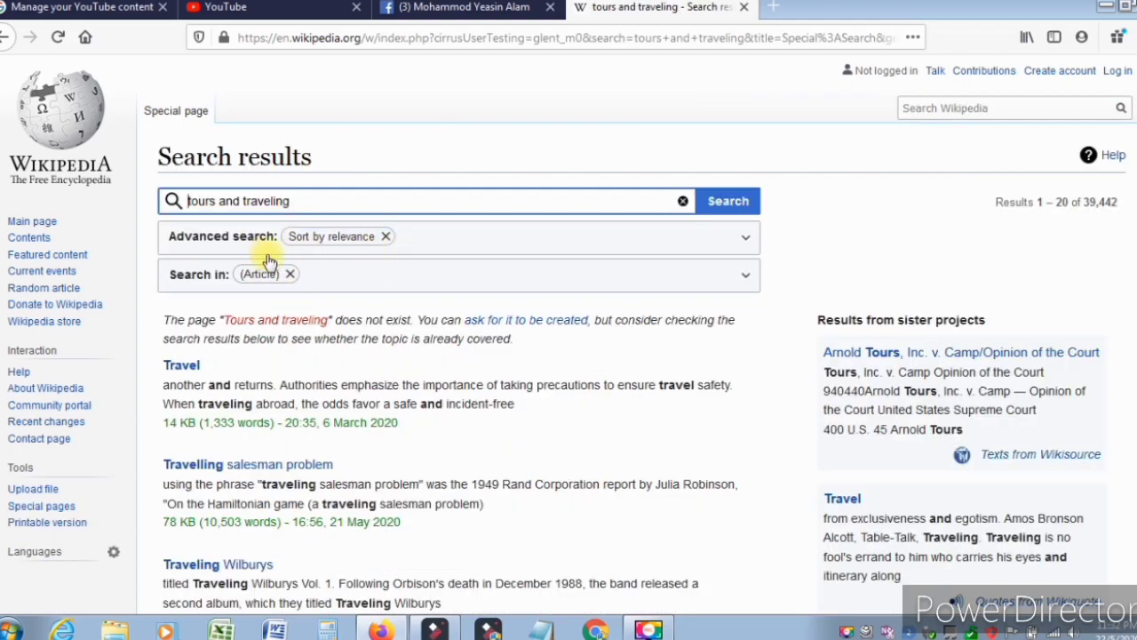
{"action": "scroll", "coordinate": [520, 400], "scroll_direction": "down", "scroll_amount": 2}
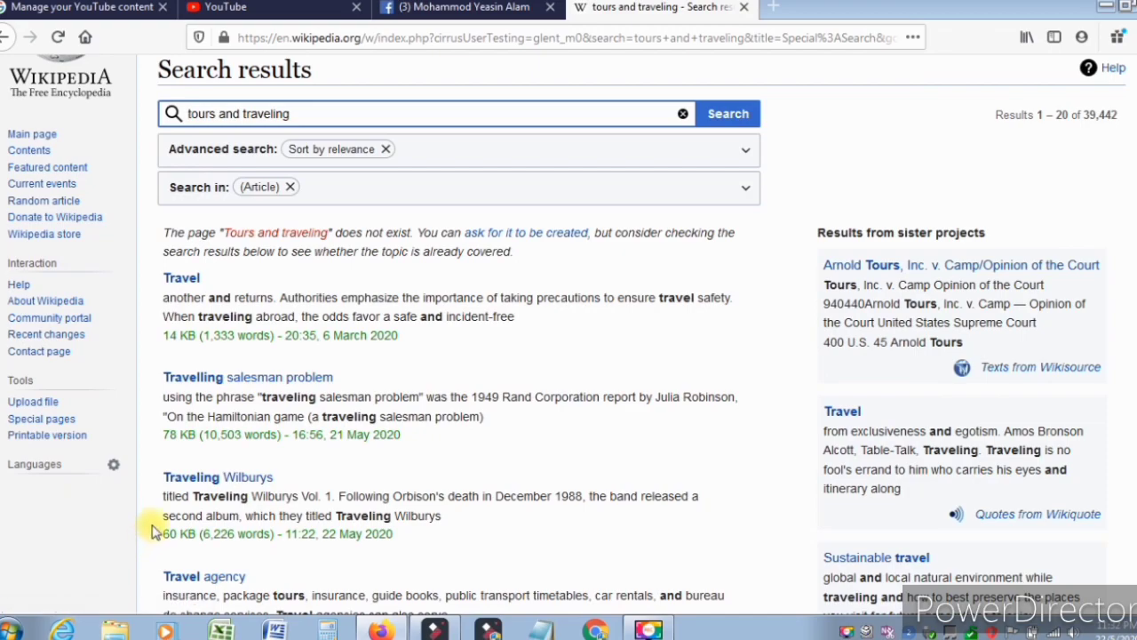
{"action": "scroll", "coordinate": [151, 531], "scroll_direction": "up", "scroll_amount": 2}
{"action": "left_click", "coordinate": [180, 367]}
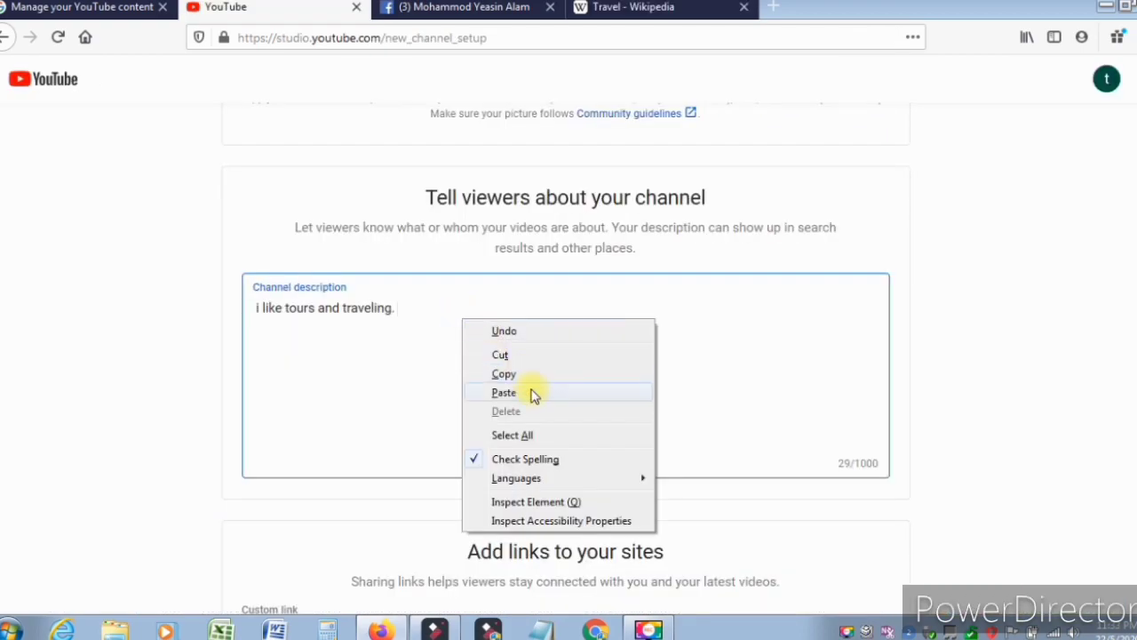
{"action": "left_click", "coordinate": [531, 395]}
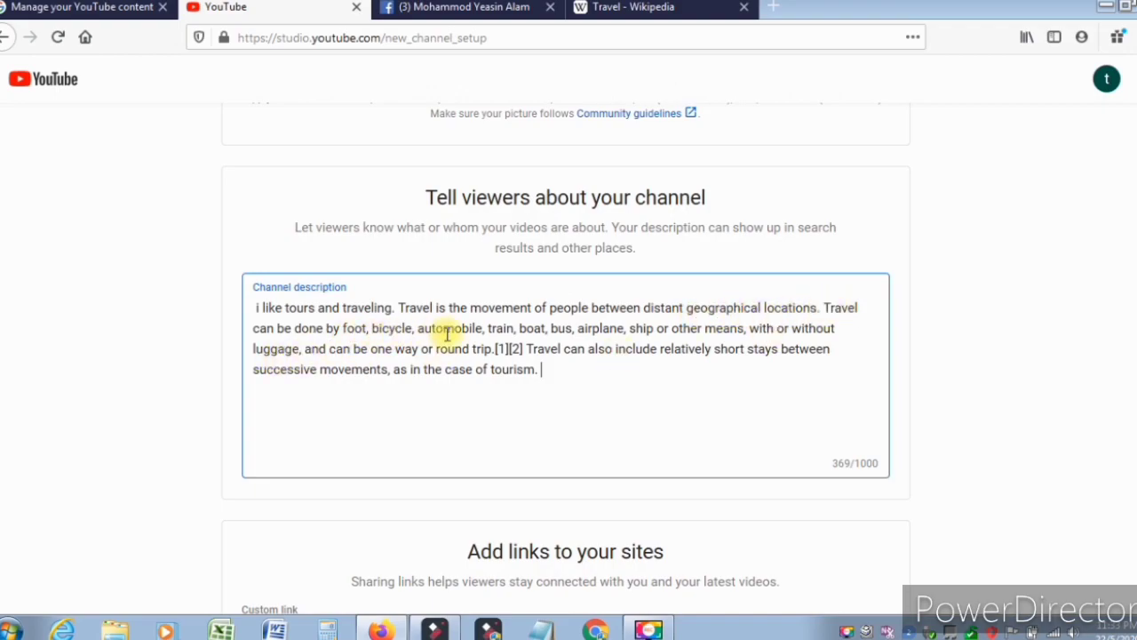
- Finish the description and fill in a custom link titled 'My website' under Add links to your sites
{"action": "left_click", "coordinate": [442, 418]}
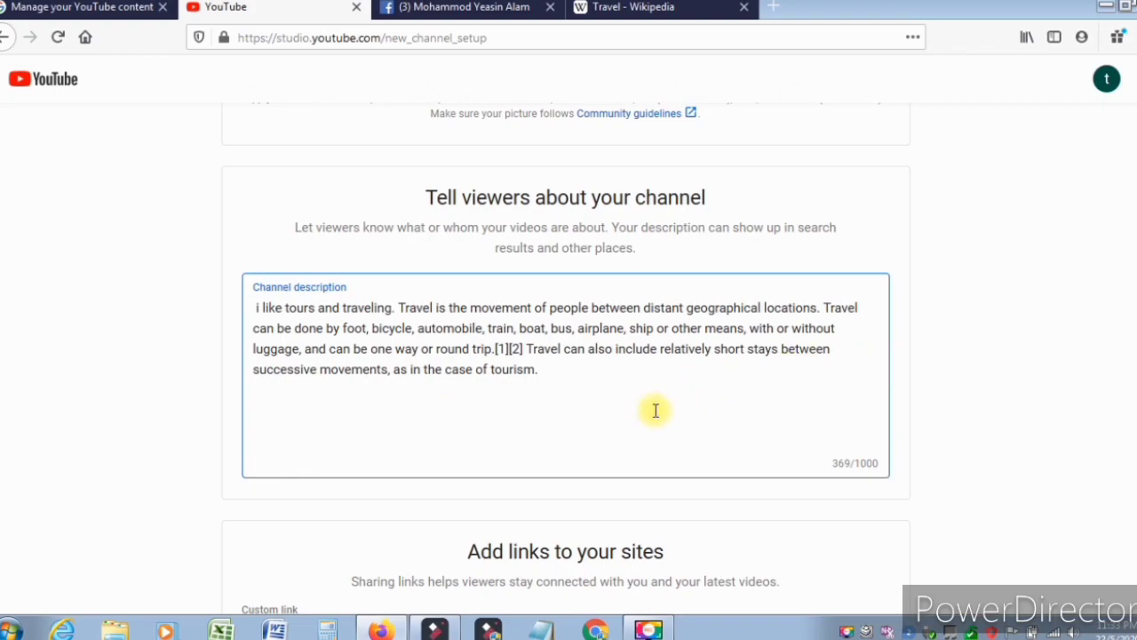
{"action": "scroll", "coordinate": [657, 405], "scroll_direction": "down", "scroll_amount": 2}
{"action": "scroll", "coordinate": [627, 416], "scroll_direction": "down", "scroll_amount": 1}
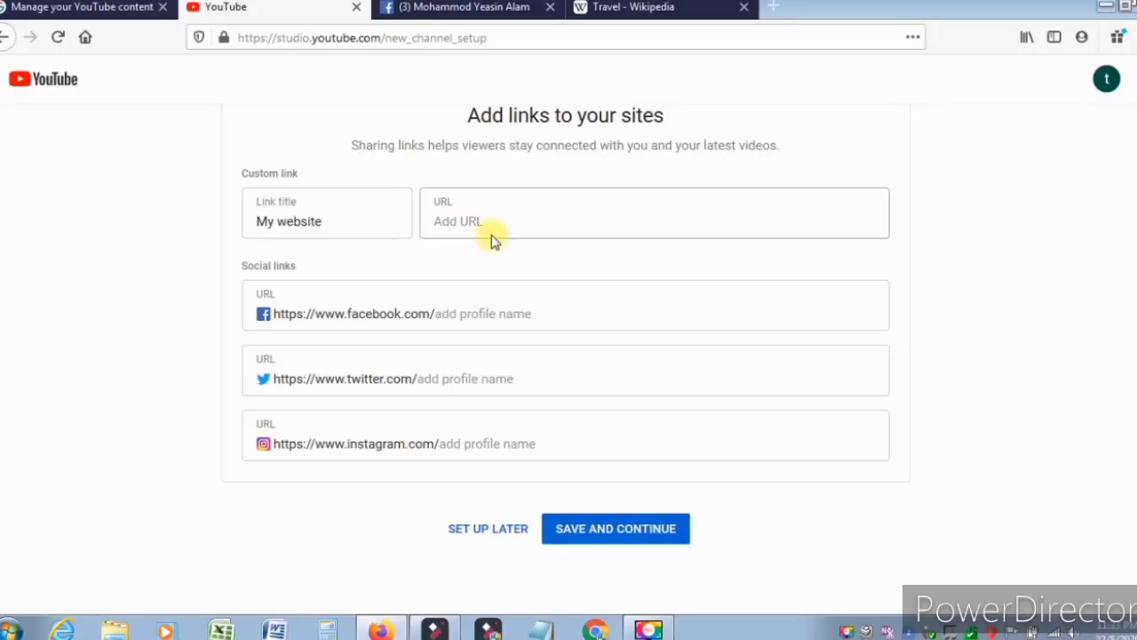
{"action": "left_click", "coordinate": [474, 221]}
{"action": "left_click", "coordinate": [309, 220]}
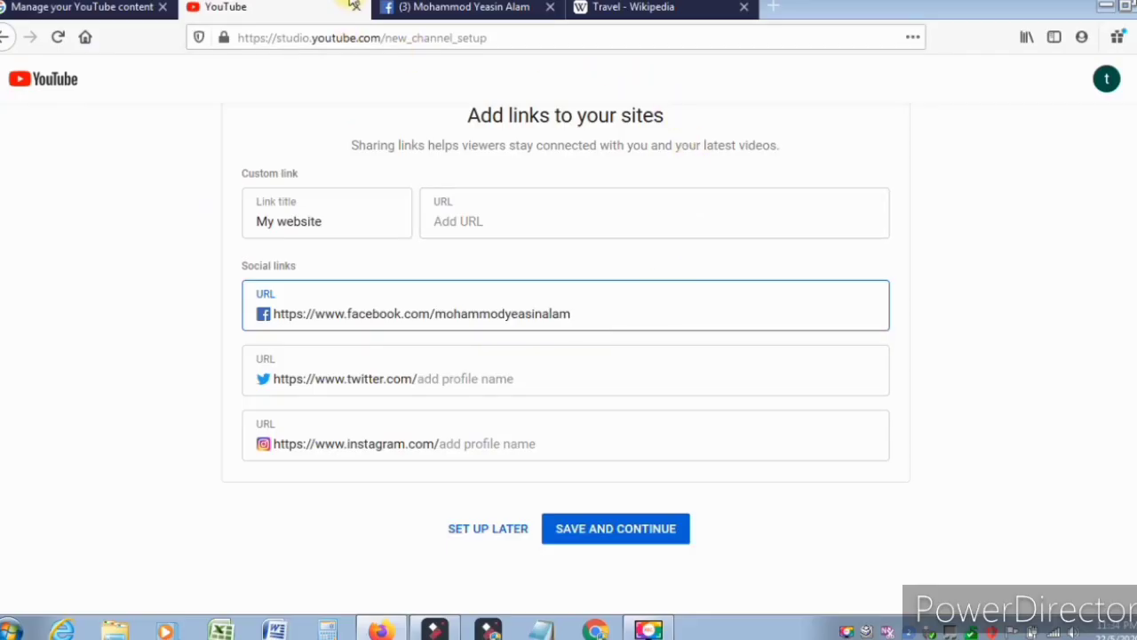
- Copy the Facebook profile URL into the Facebook link field and remove the duplicated facebook.com prefix
{"action": "left_click", "coordinate": [473, 6]}
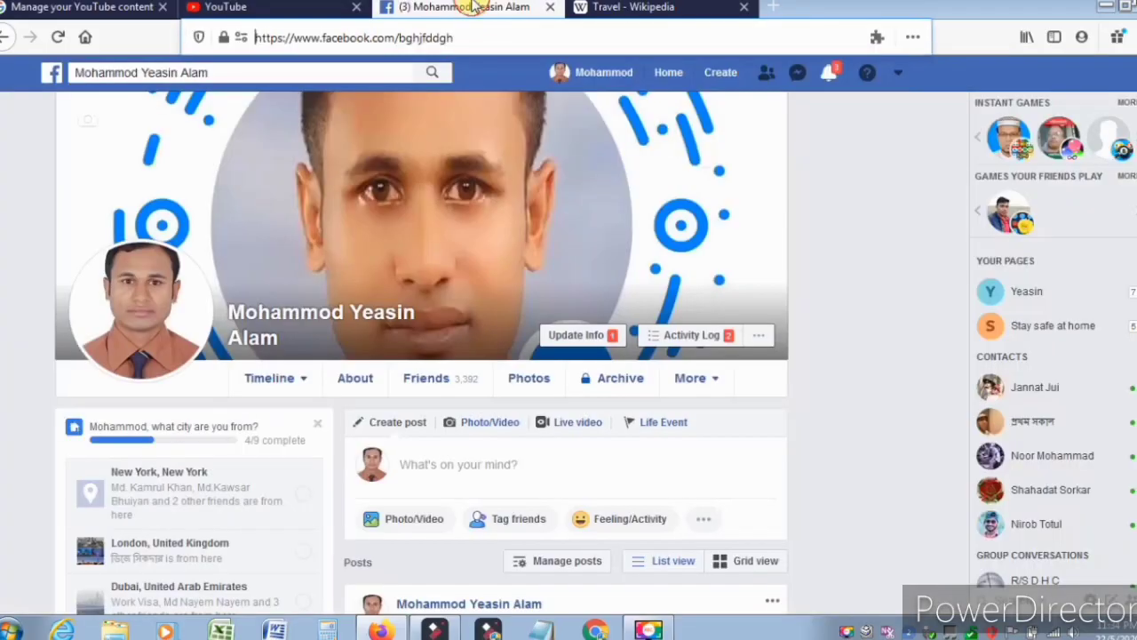
{"action": "left_click", "coordinate": [495, 42]}
{"action": "left_click_drag", "start_coordinate": [495, 42], "coordinate": [285, 39]}
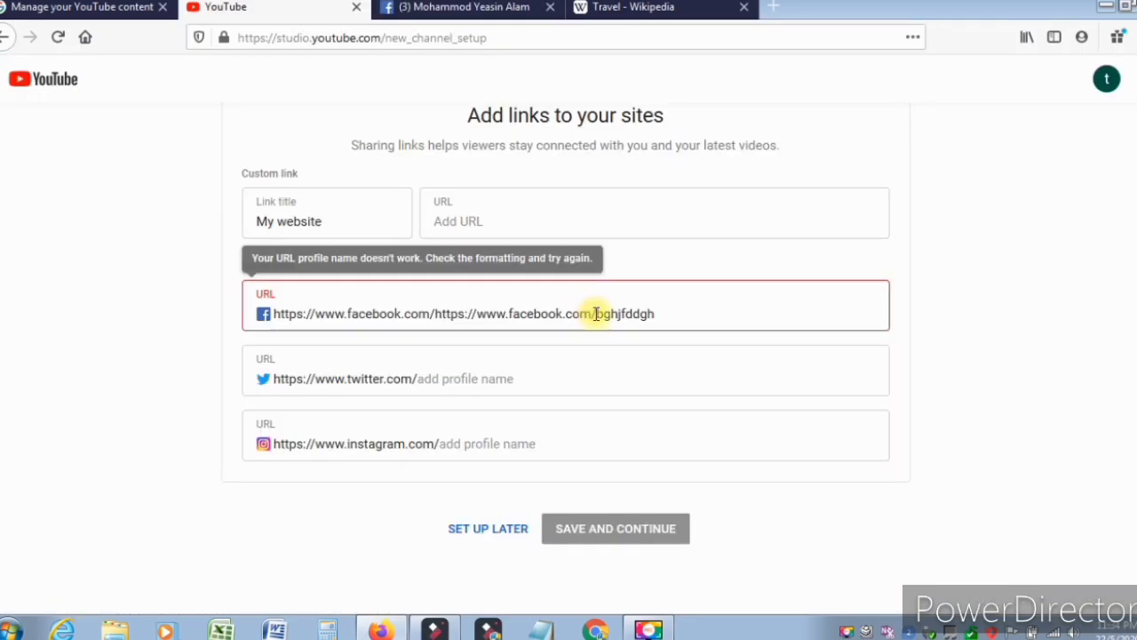
{"action": "left_click_drag", "start_coordinate": [595, 314], "coordinate": [436, 320]}
{"action": "key", "text": "BackSpace"}
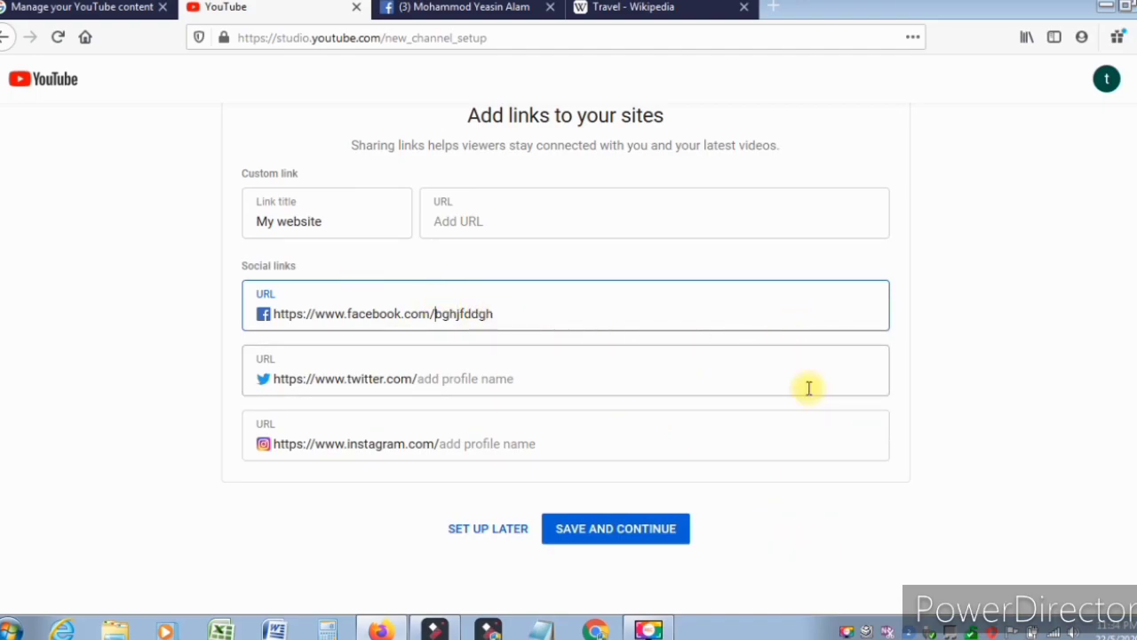
- Enter the Twitter profile name and correct it so the link validates
{"action": "left_click", "coordinate": [523, 373]}
{"action": "type", "text": "moh"}
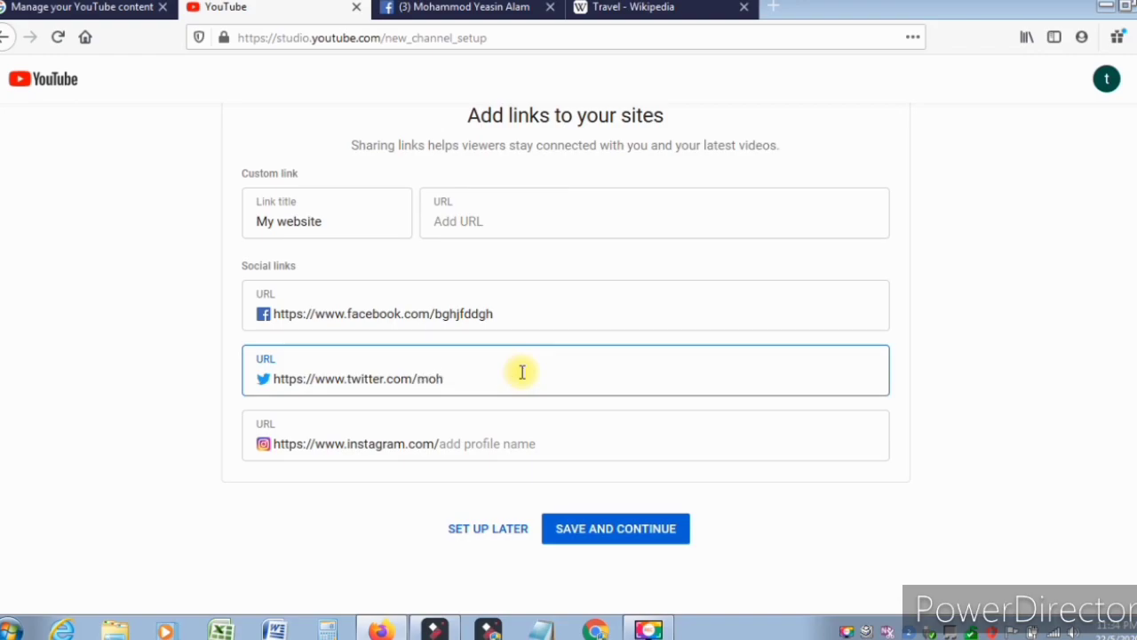
{"action": "type", "text": "ammod"}
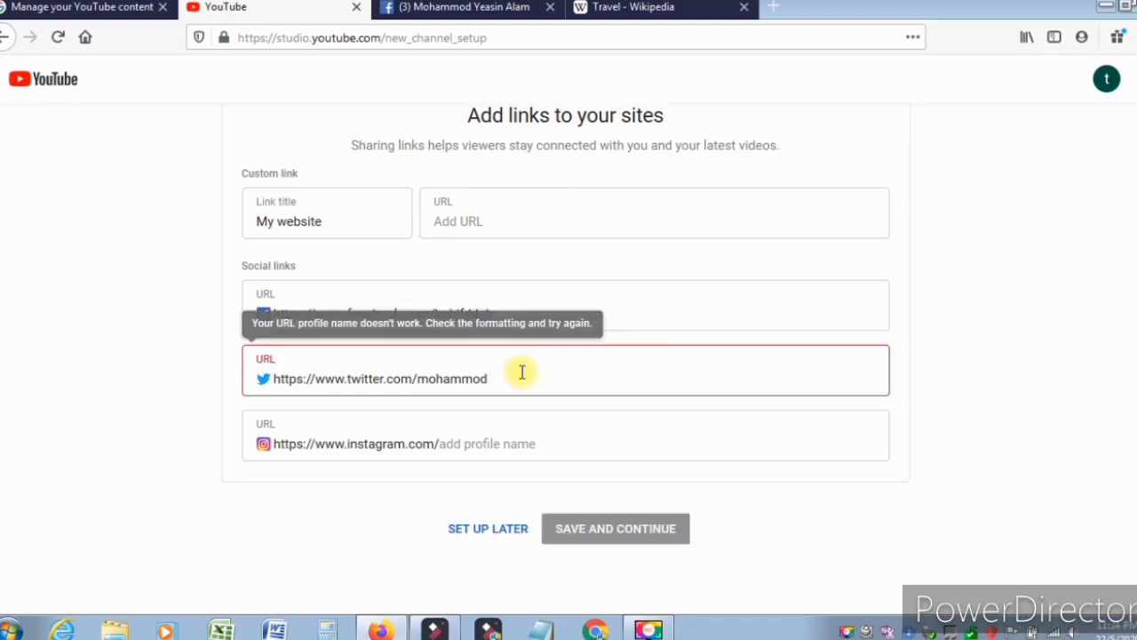
{"action": "key", "text": "BackSpace"}
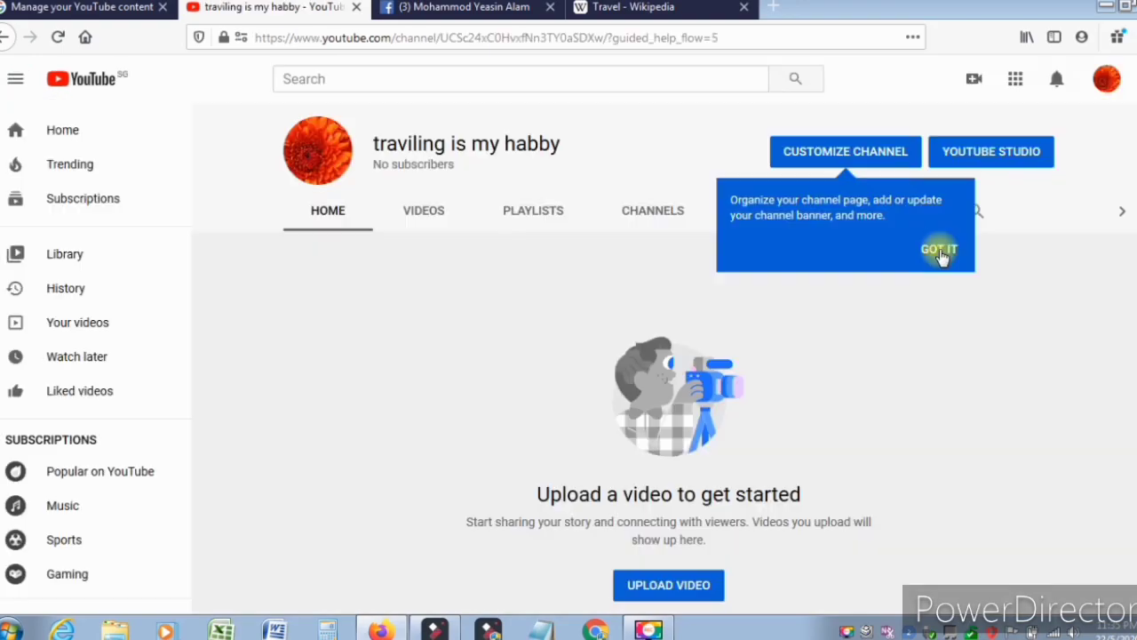
- Dismiss the customization tip and go through Settings > Channel status and features to Verify
{"action": "left_click", "coordinate": [938, 249]}
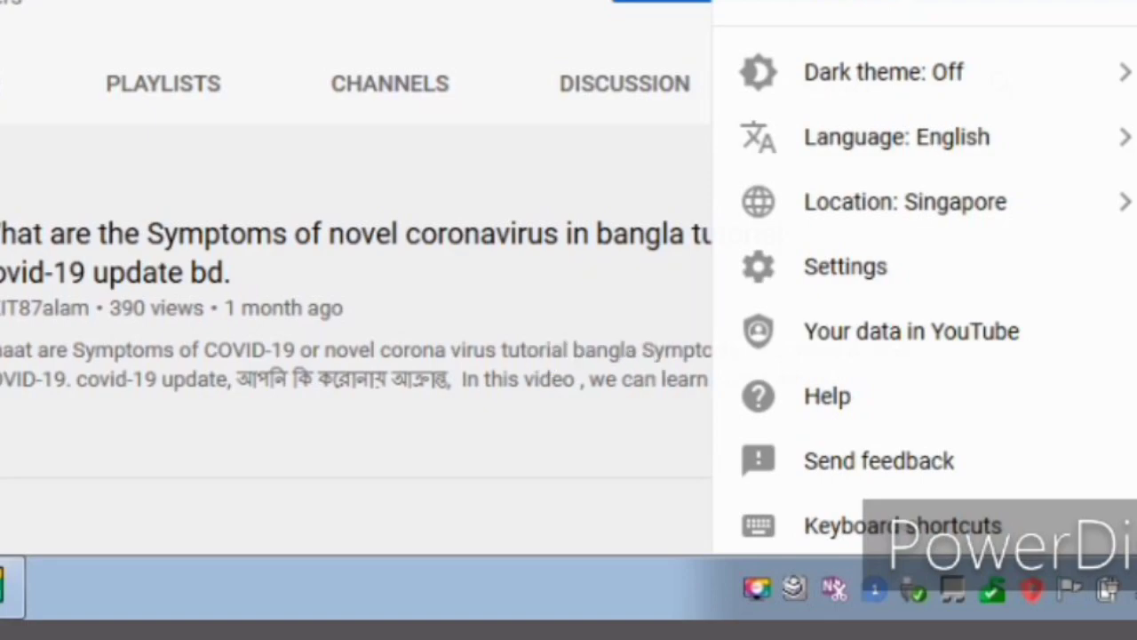
{"action": "left_click", "coordinate": [845, 266]}
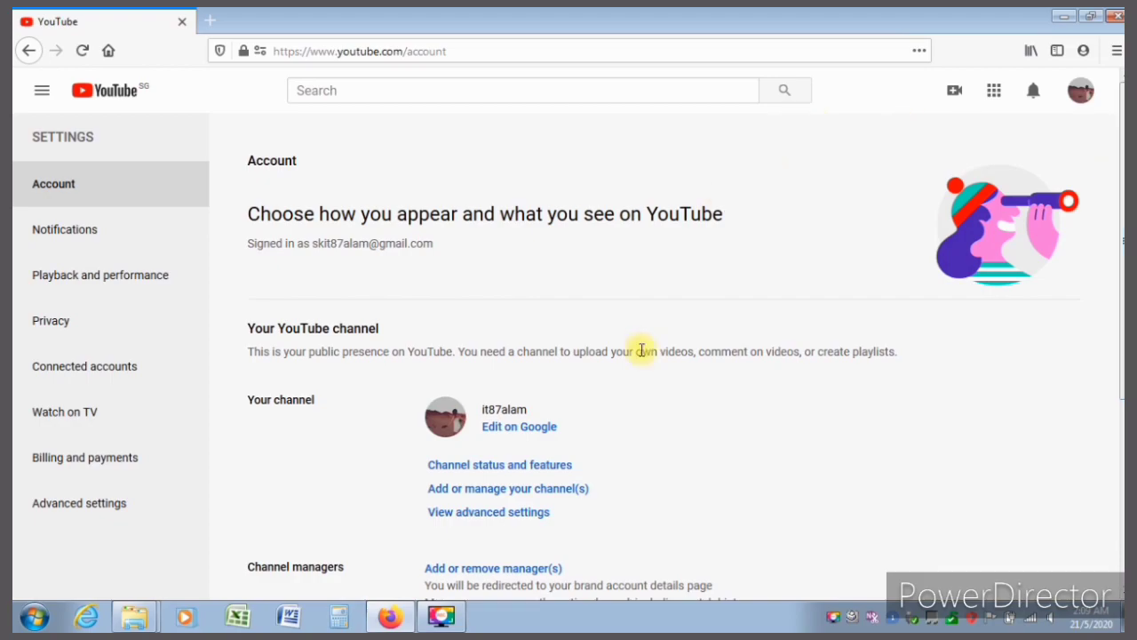
{"action": "left_click", "coordinate": [496, 469]}
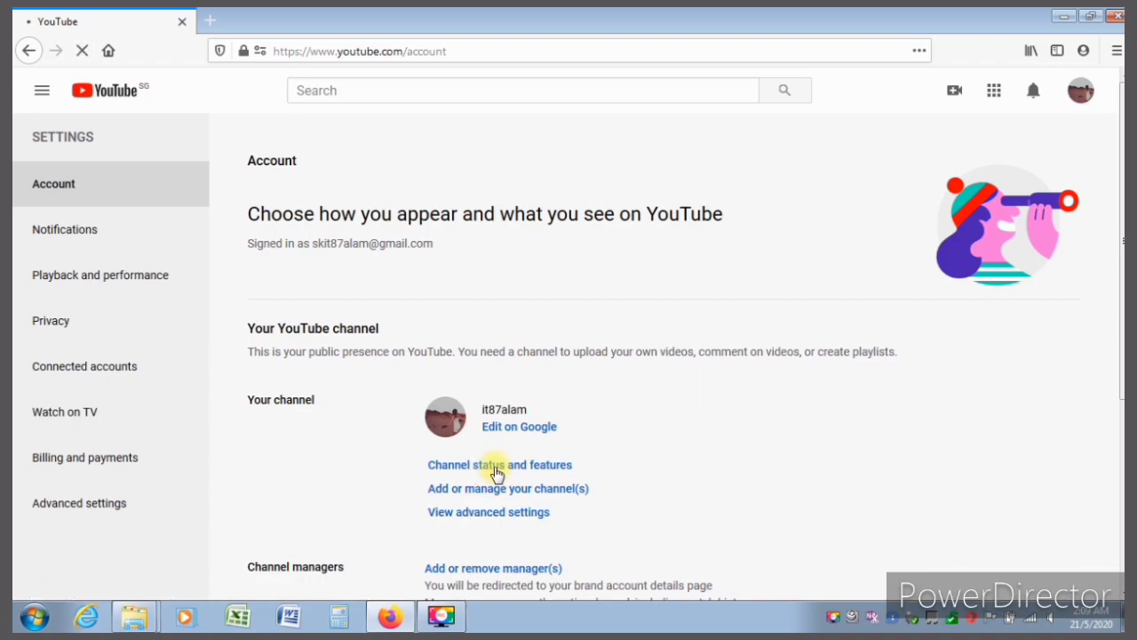
{"action": "left_click", "coordinate": [195, 212]}
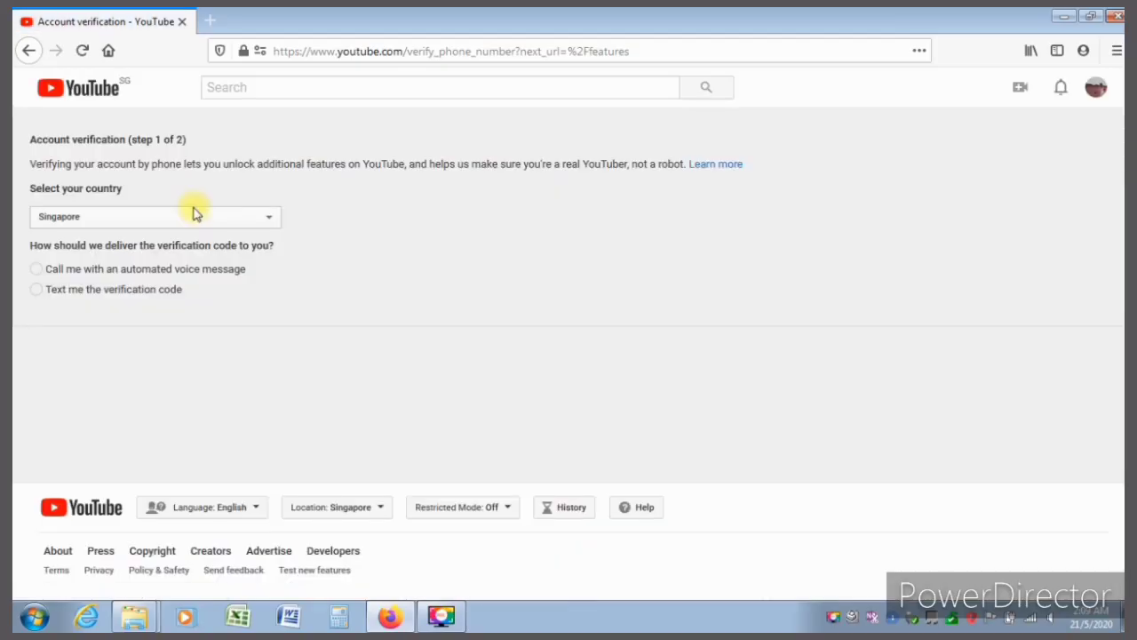
- Request a voice-call verification code with Singapore as the country and the suggested phone number
{"action": "left_click", "coordinate": [278, 220]}
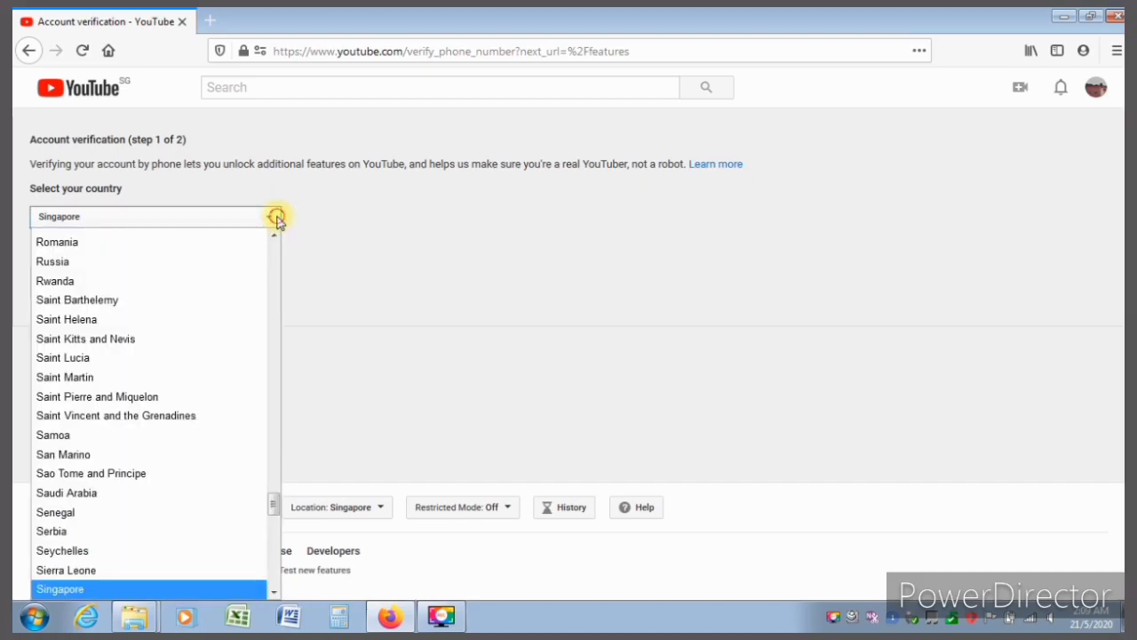
{"action": "left_click", "coordinate": [276, 220]}
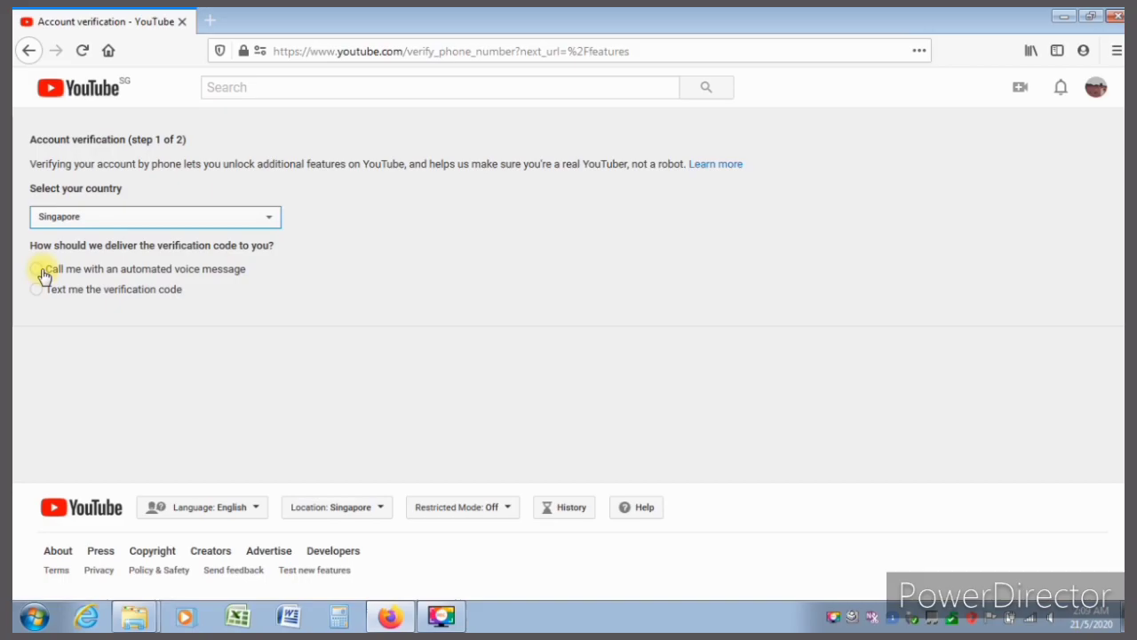
{"action": "left_click", "coordinate": [39, 270]}
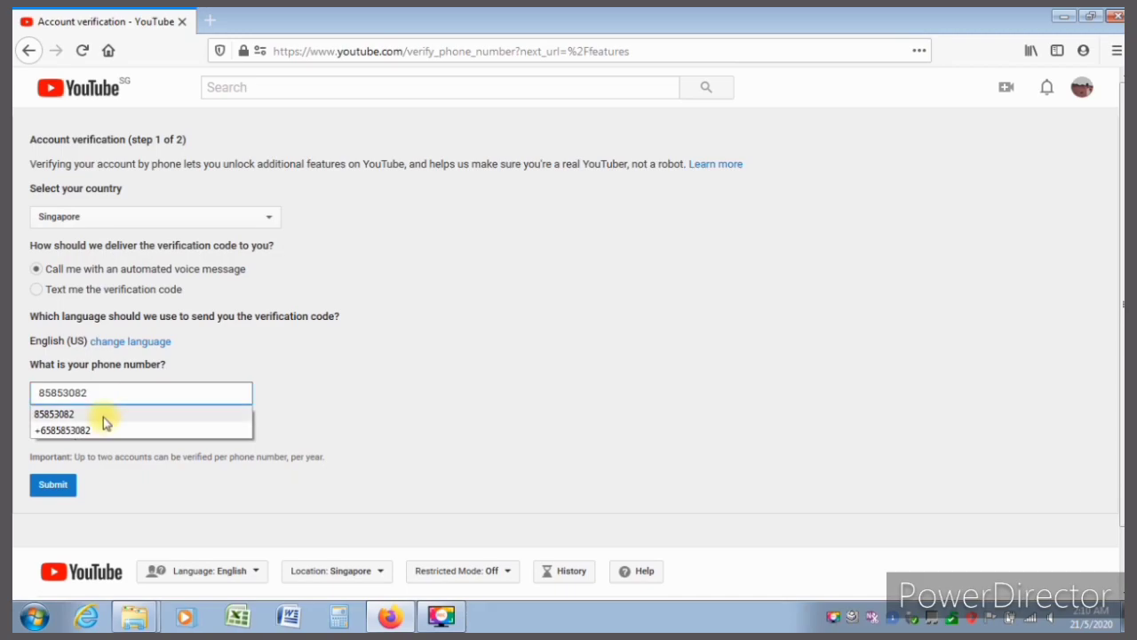
{"action": "left_click", "coordinate": [101, 414]}
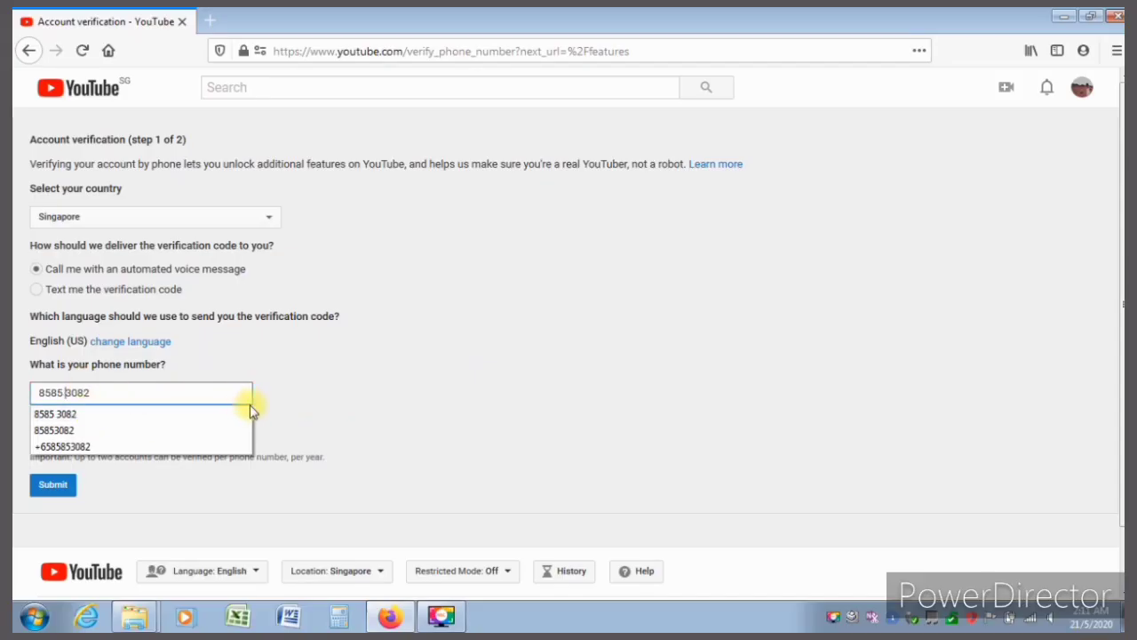
{"action": "key", "text": "ctrl+a"}
{"action": "left_click", "coordinate": [174, 391]}
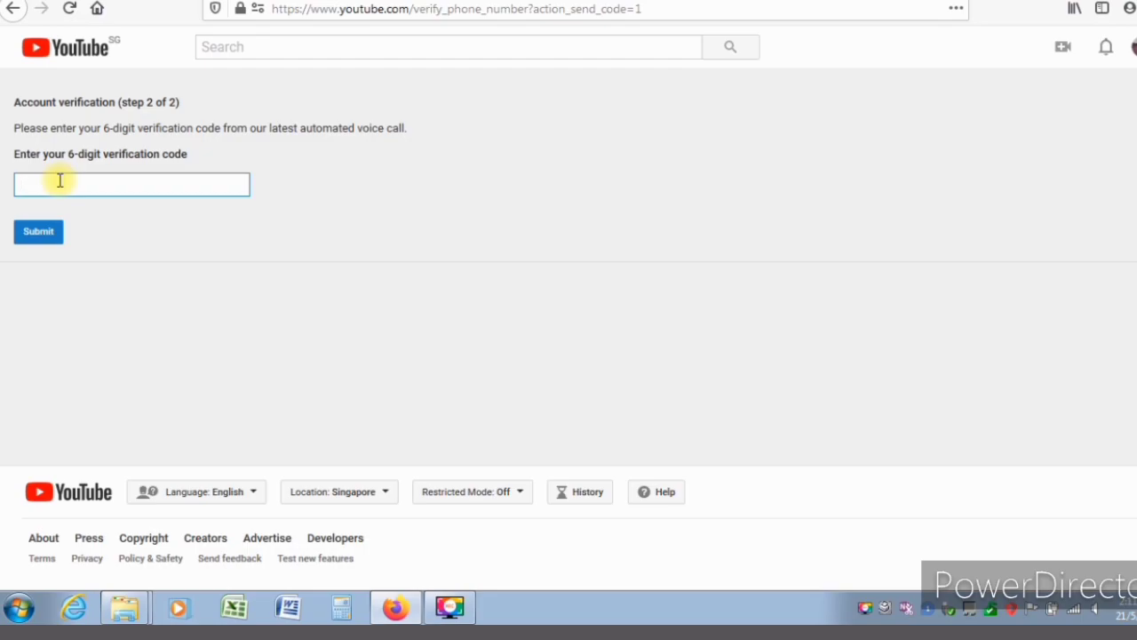
- Close the stray account menu and type the verification code digits from the voice call
{"action": "left_click", "coordinate": [508, 236]}
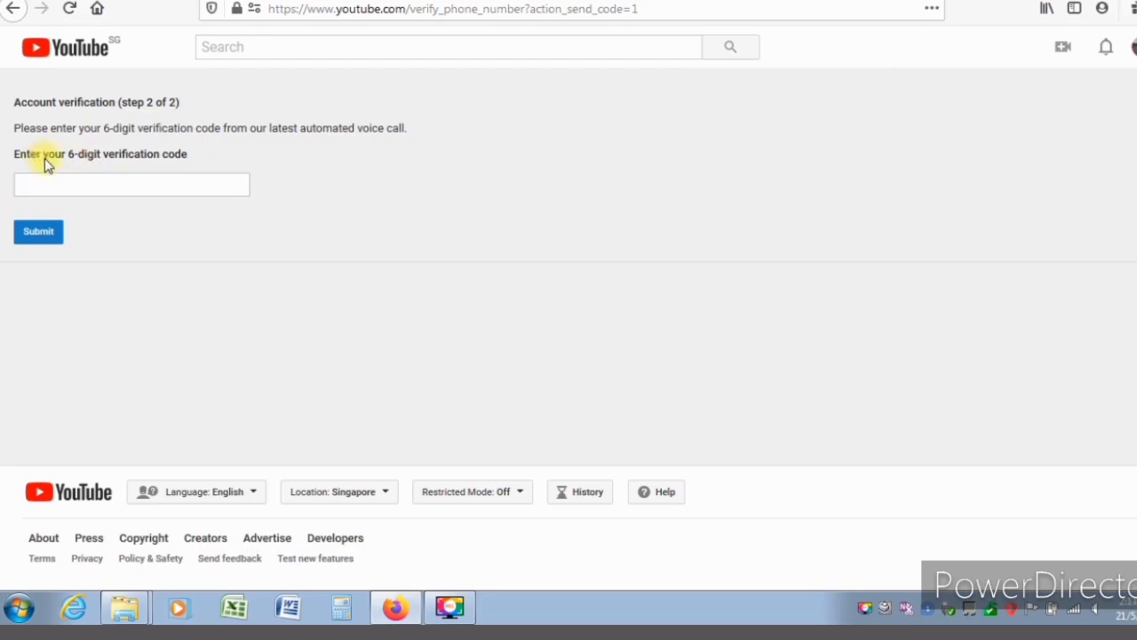
{"action": "left_click", "coordinate": [69, 178]}
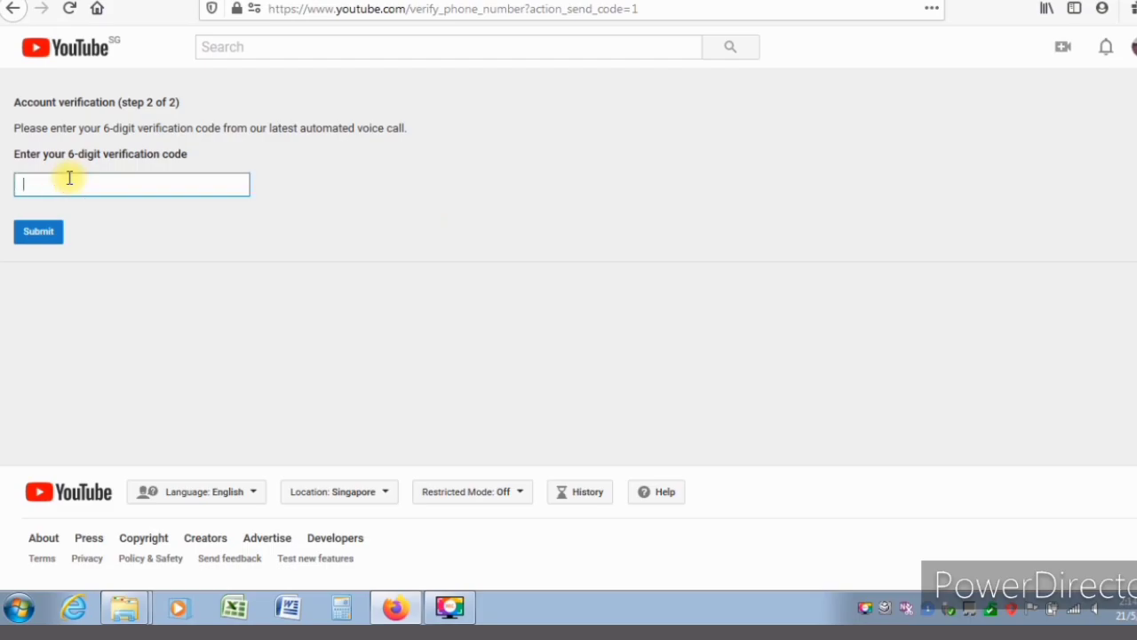
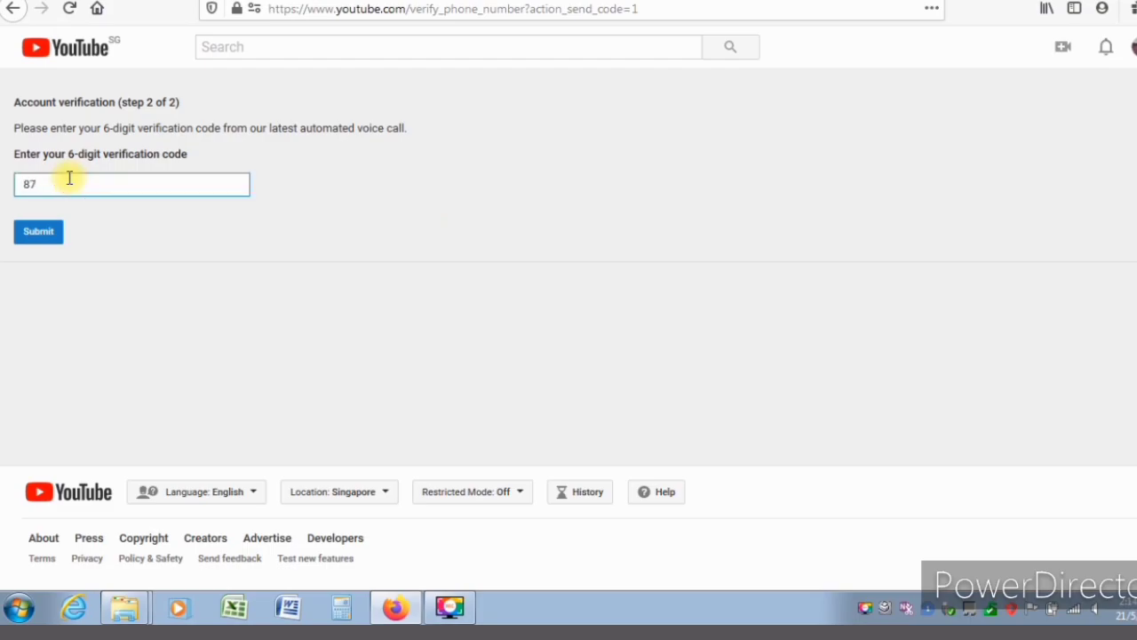